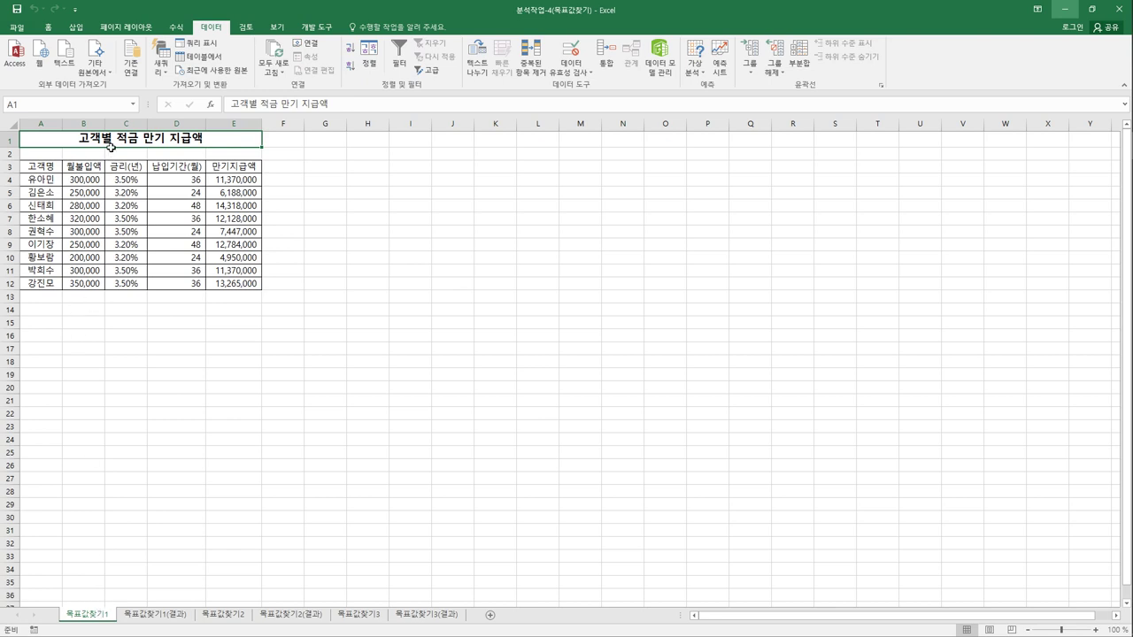
- Start a Goal Seek on the maturity payout formula in E8 of the 목표값찾기1 sheet with a target value of 8000000
{"action": "left_click", "coordinate": [53, 238]}
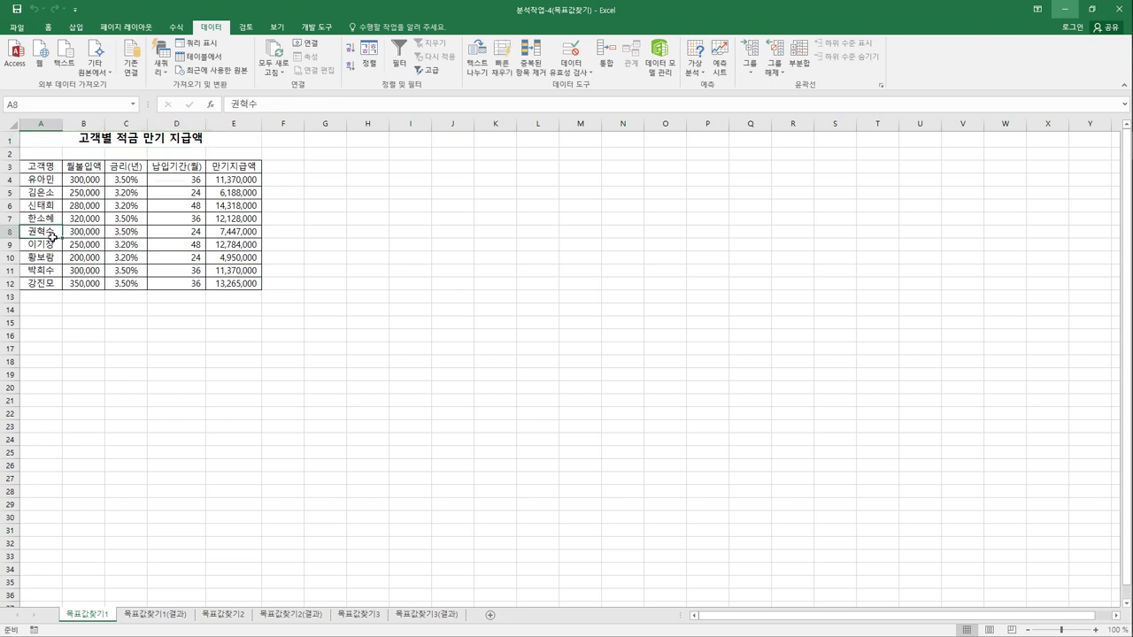
{"action": "left_click_drag", "start_coordinate": [53, 237], "coordinate": [232, 237]}
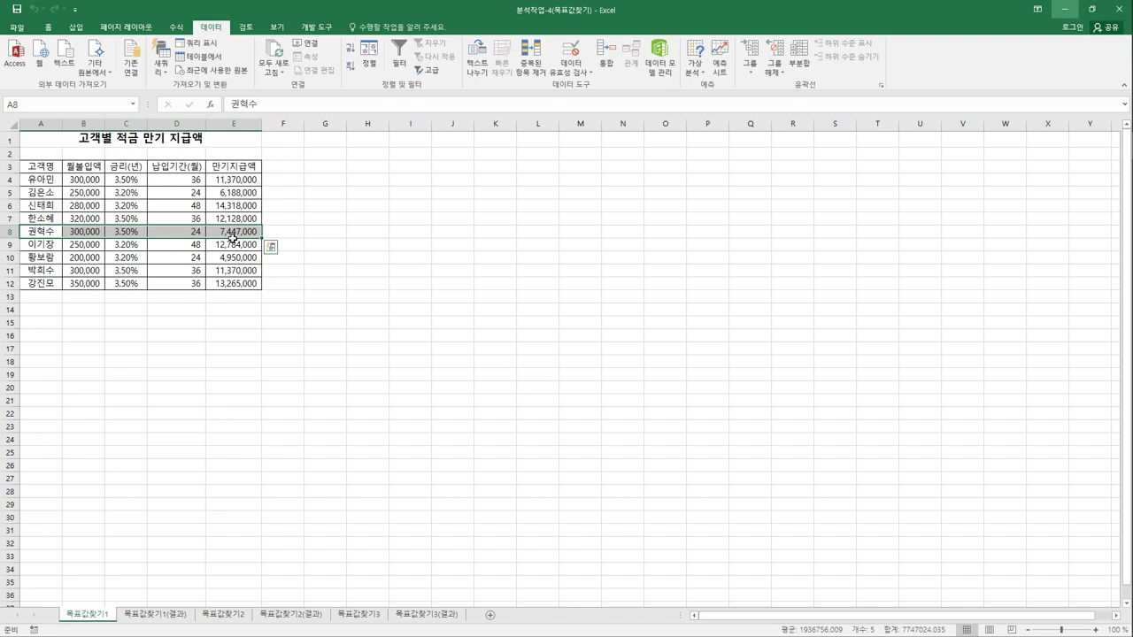
{"action": "left_click", "coordinate": [232, 237]}
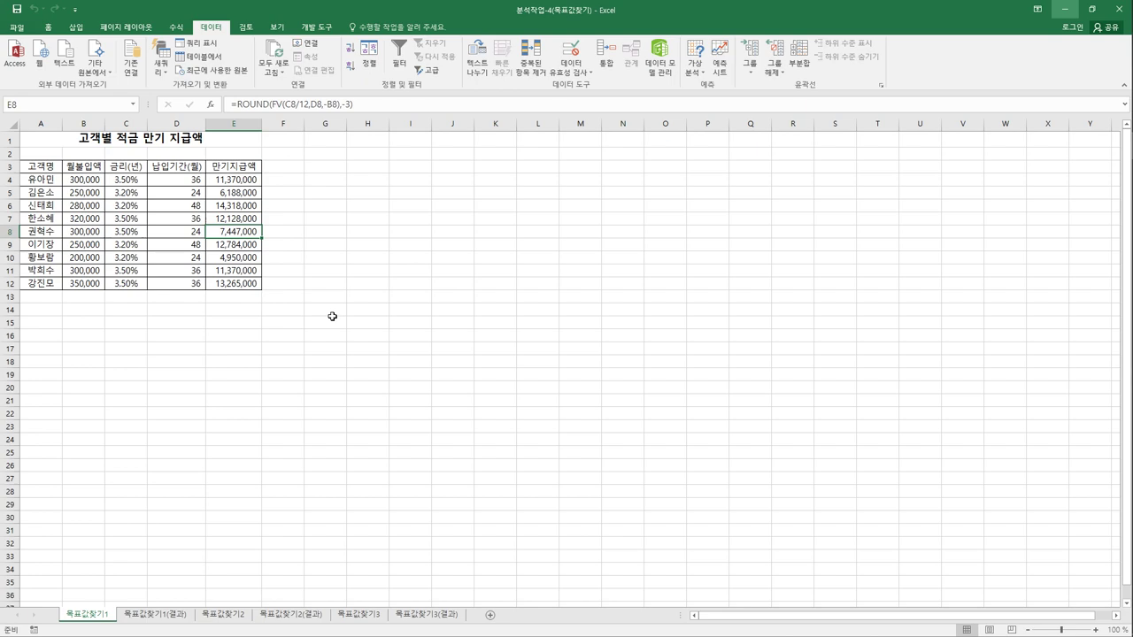
{"action": "left_click", "coordinate": [187, 235]}
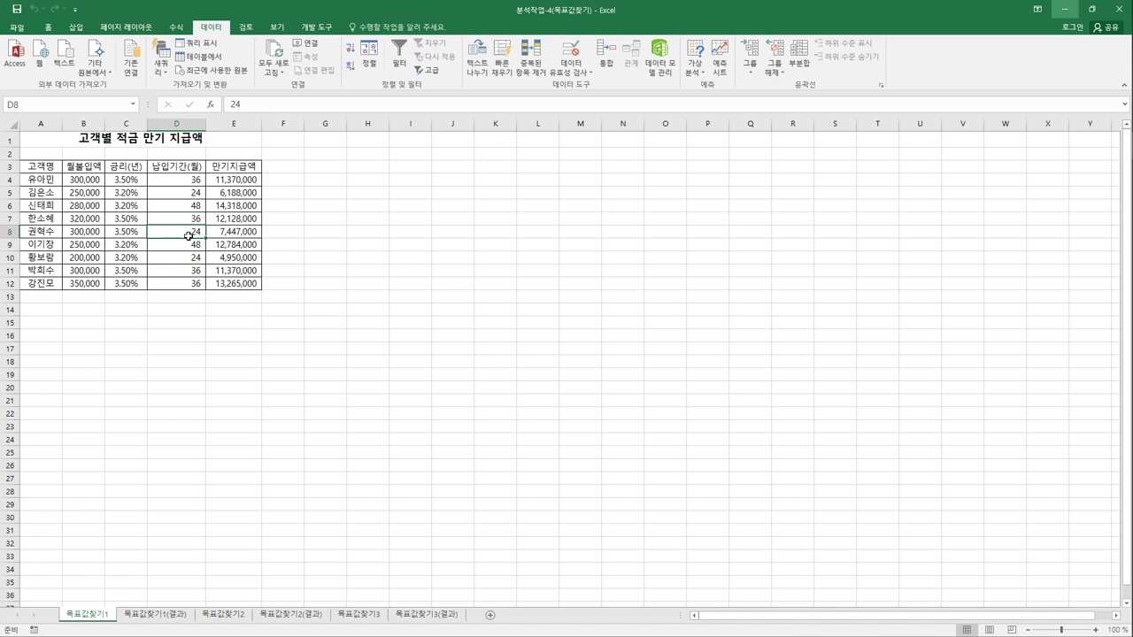
{"action": "left_click", "coordinate": [225, 234]}
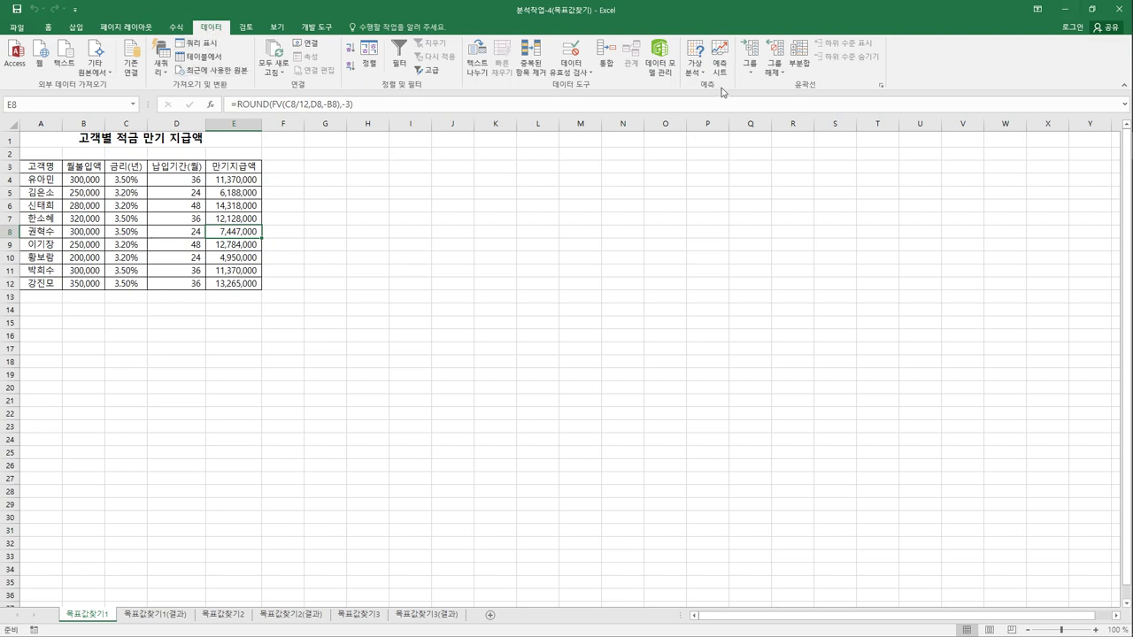
{"action": "left_click", "coordinate": [693, 70]}
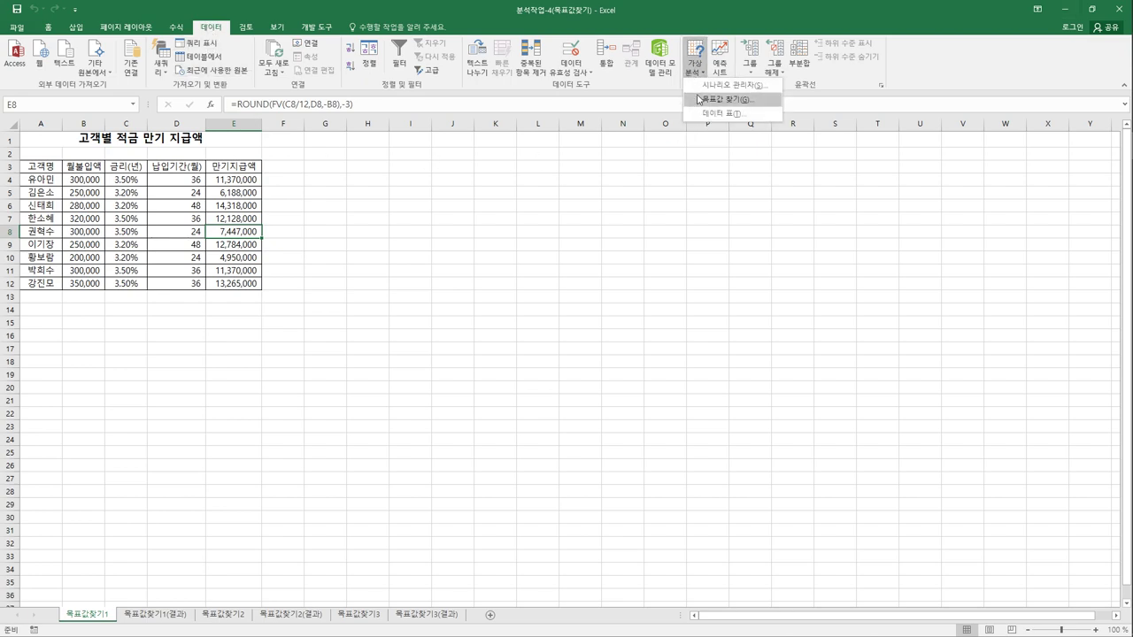
{"action": "left_click", "coordinate": [722, 99]}
{"action": "left_click_drag", "start_coordinate": [541, 181], "coordinate": [372, 190]}
{"action": "left_click", "coordinate": [383, 224]}
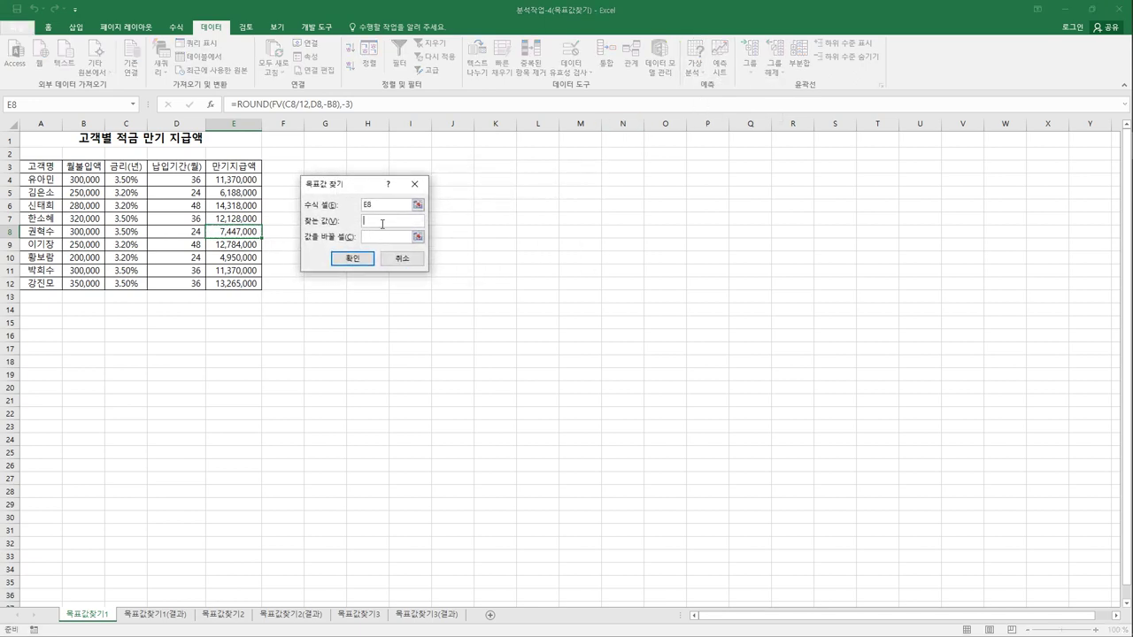
{"action": "type", "text": "8000000"}
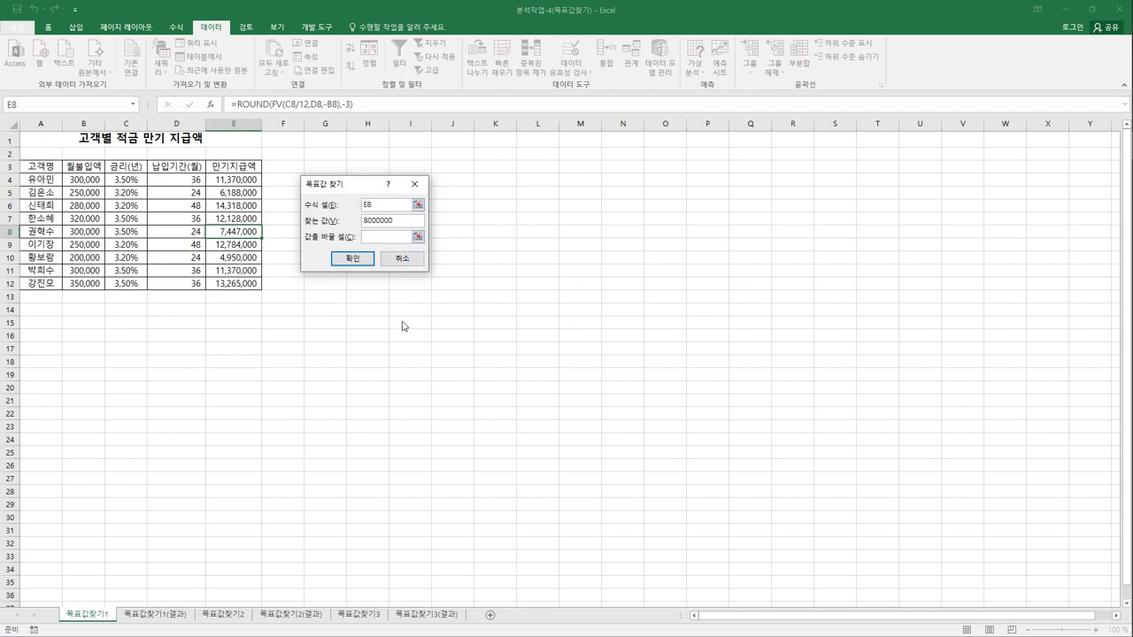
- Solve the Goal Seek by changing the payment period in D8, keep the solution, and compare it with the 목표값찾기1(결과) sheet
{"action": "left_click", "coordinate": [393, 240]}
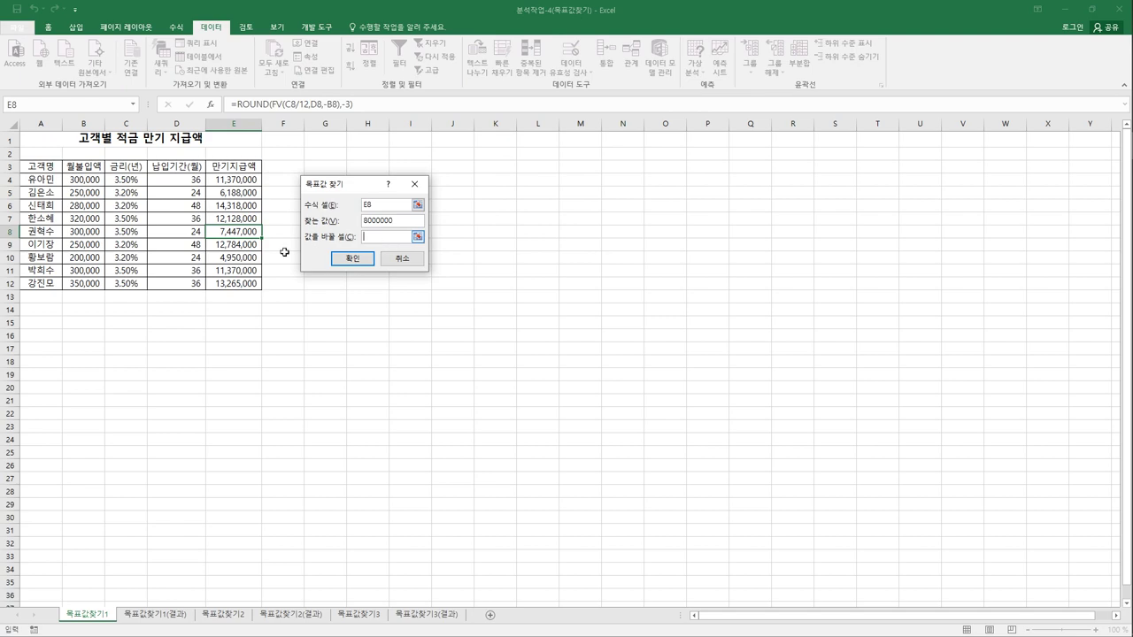
{"action": "left_click", "coordinate": [193, 235]}
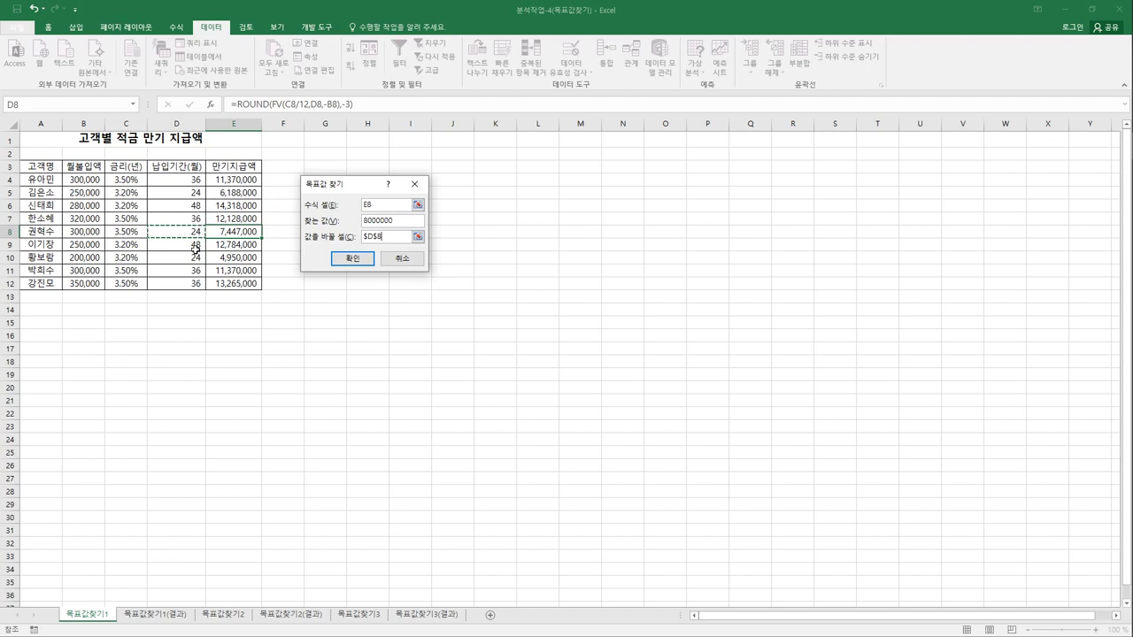
{"action": "left_click", "coordinate": [337, 259]}
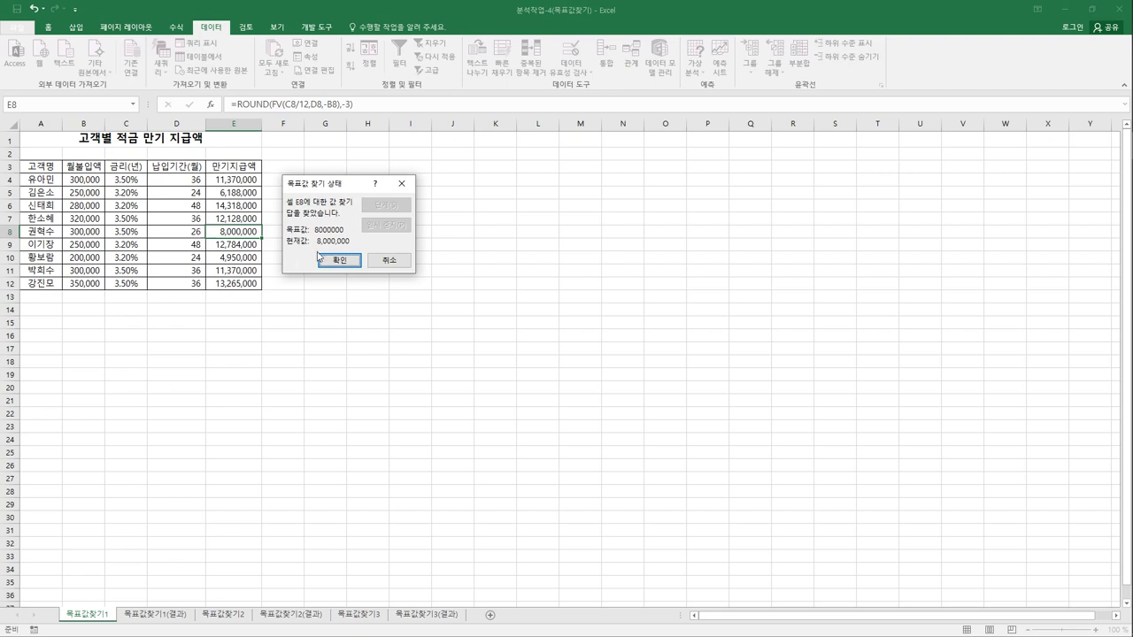
{"action": "left_click", "coordinate": [346, 262]}
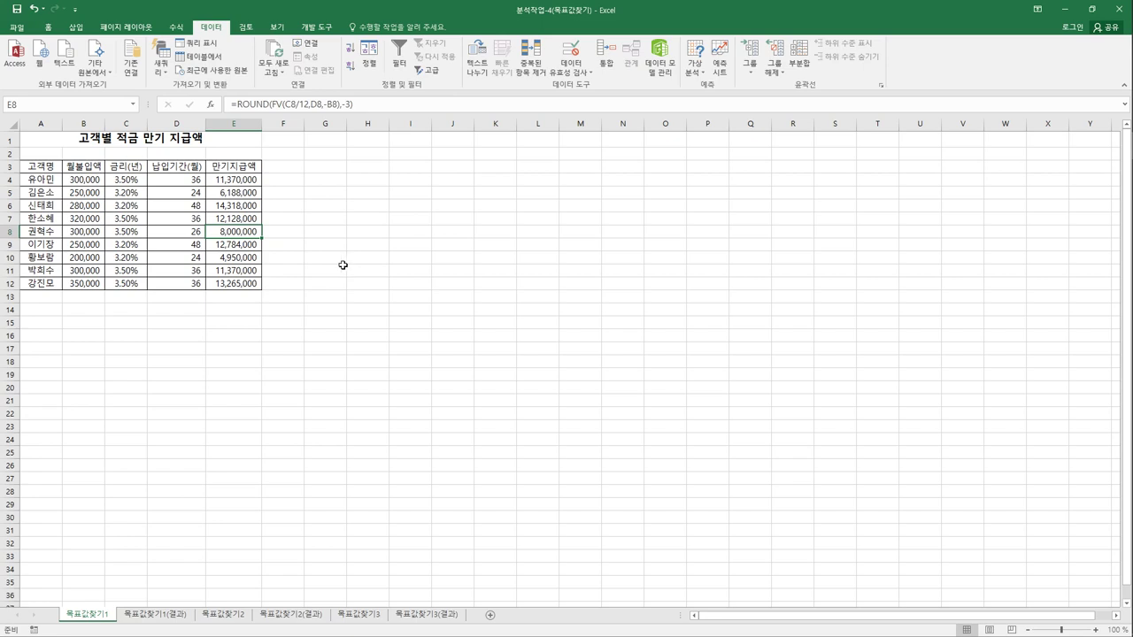
{"action": "left_click", "coordinate": [148, 615]}
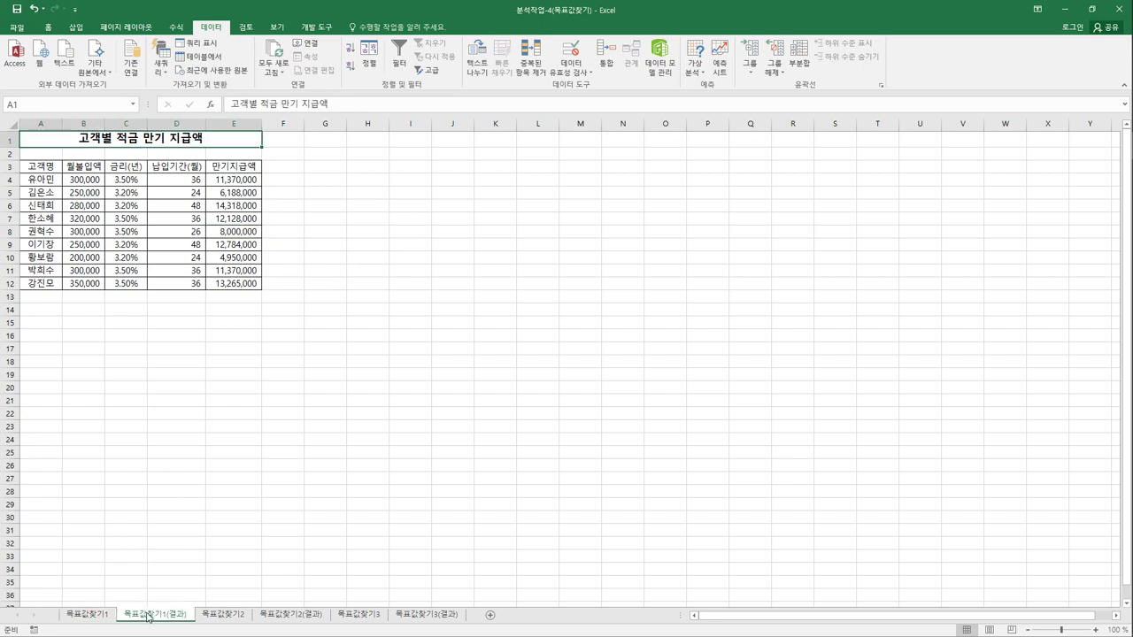
- On the 목표값찾기2 sheet, start a Goal Seek on the 서초점 냉장고 sales total in E10 with a target value of 100000000
{"action": "left_click", "coordinate": [213, 620]}
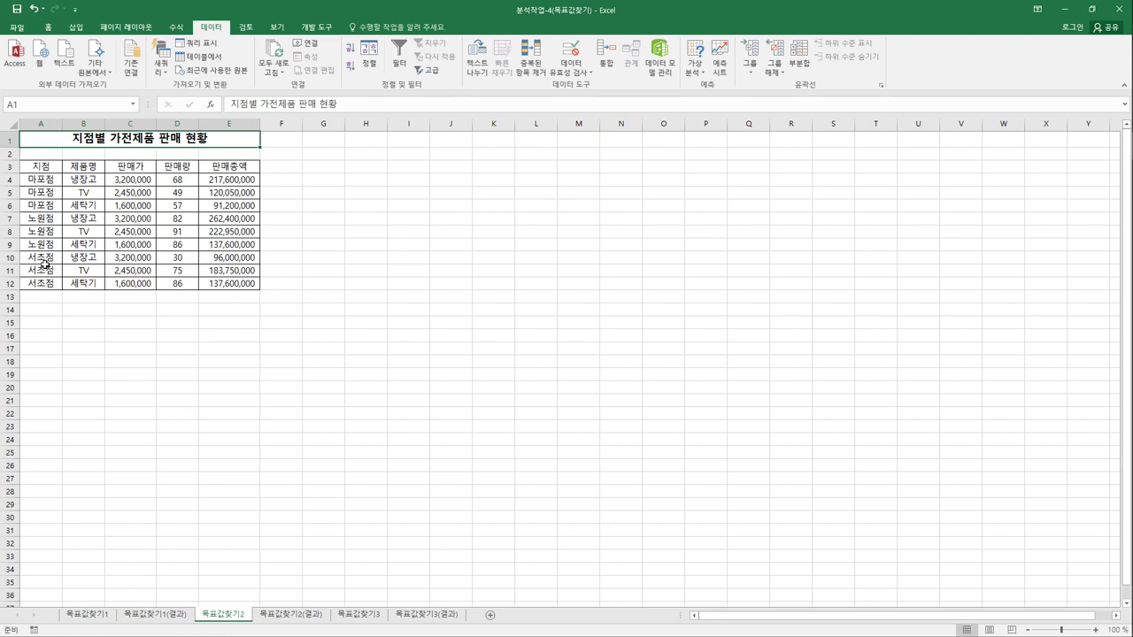
{"action": "left_click_drag", "start_coordinate": [44, 259], "coordinate": [221, 259]}
{"action": "left_click", "coordinate": [222, 259]}
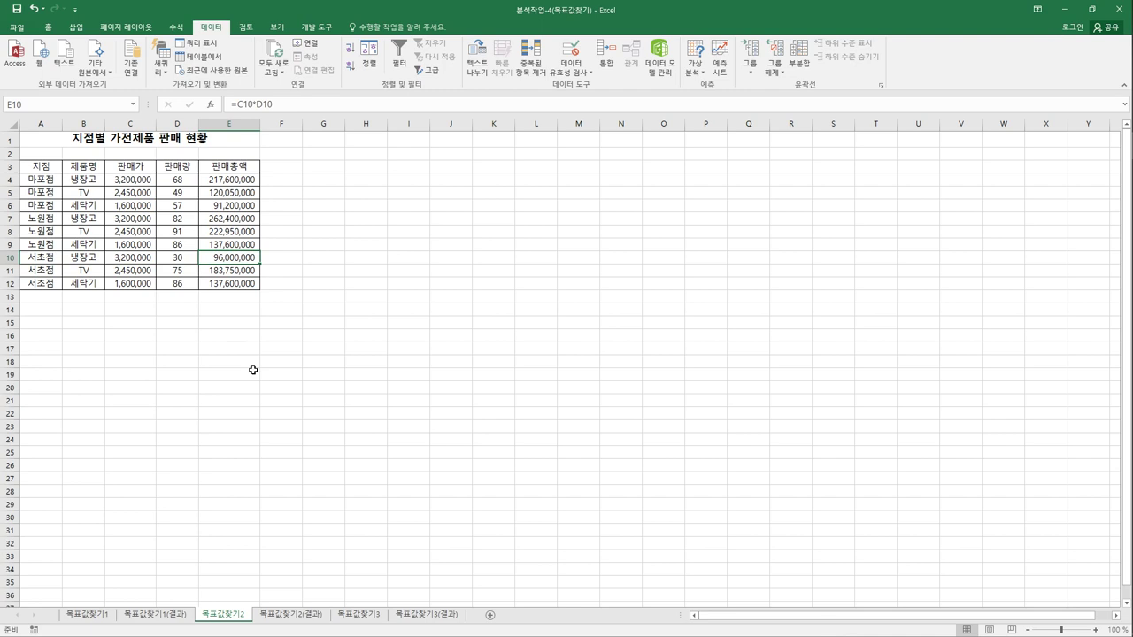
{"action": "left_click", "coordinate": [189, 261]}
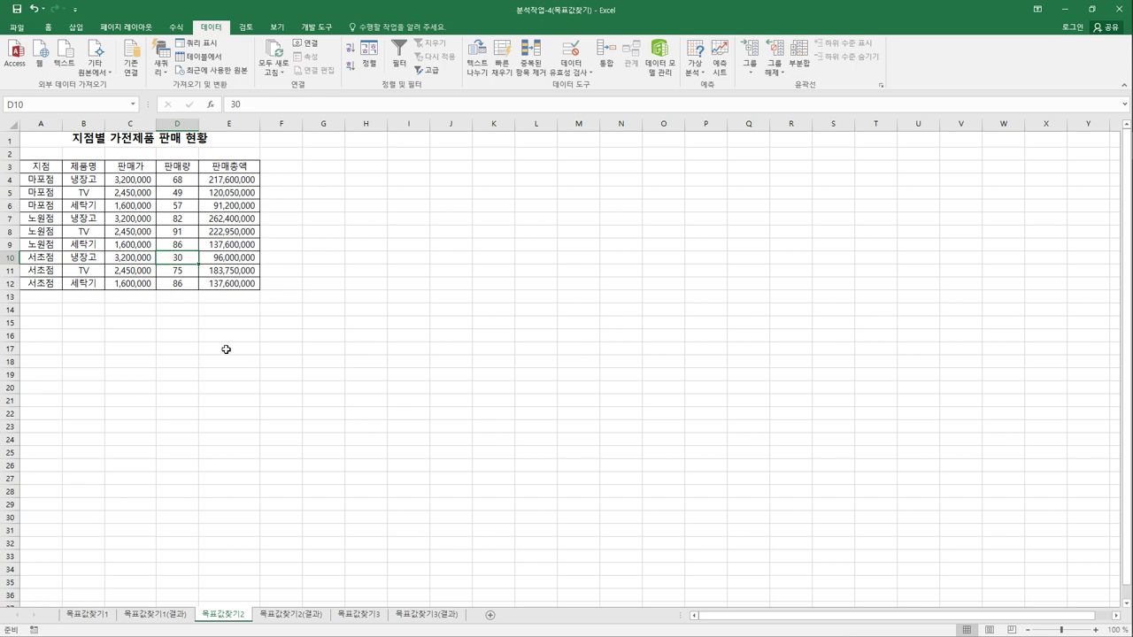
{"action": "left_click", "coordinate": [248, 262]}
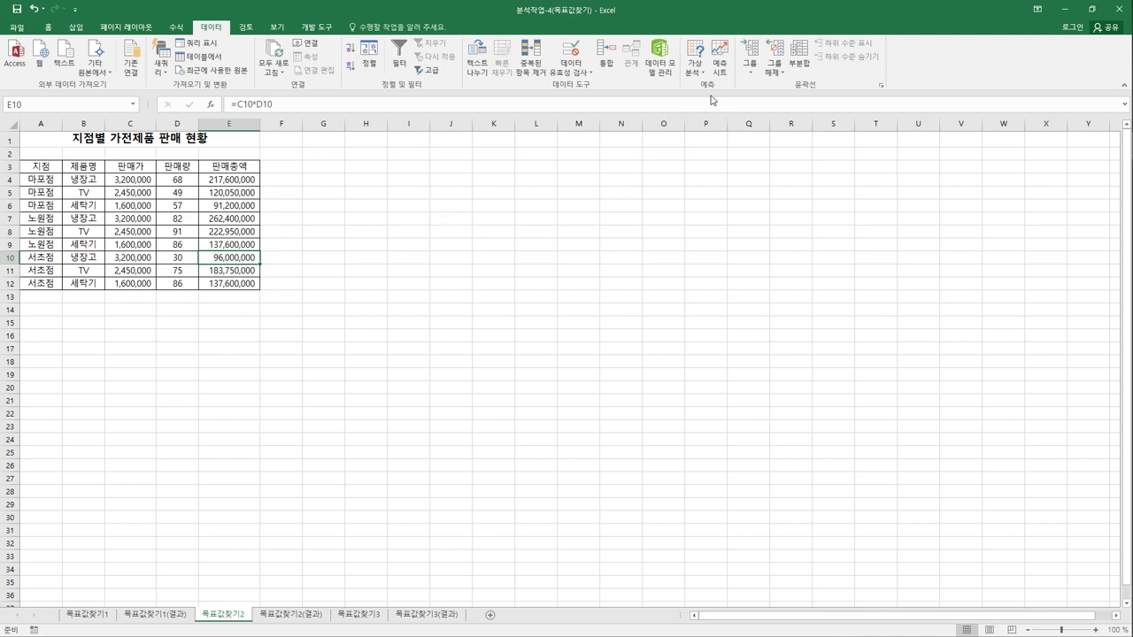
{"action": "left_click", "coordinate": [695, 67]}
{"action": "left_click", "coordinate": [710, 118]}
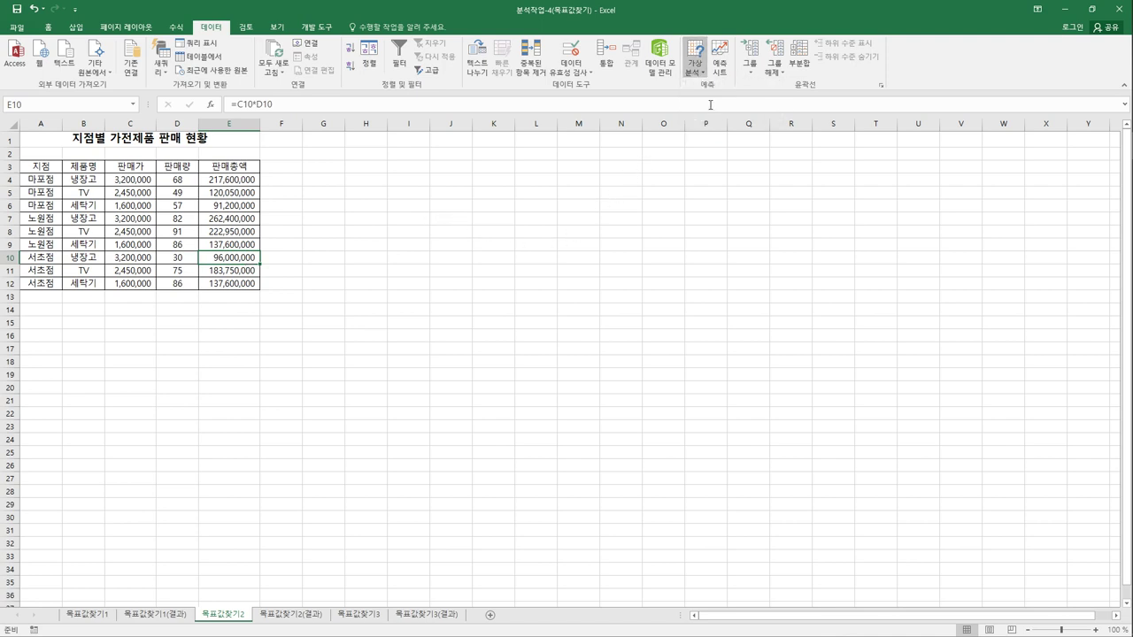
{"action": "left_click", "coordinate": [389, 223]}
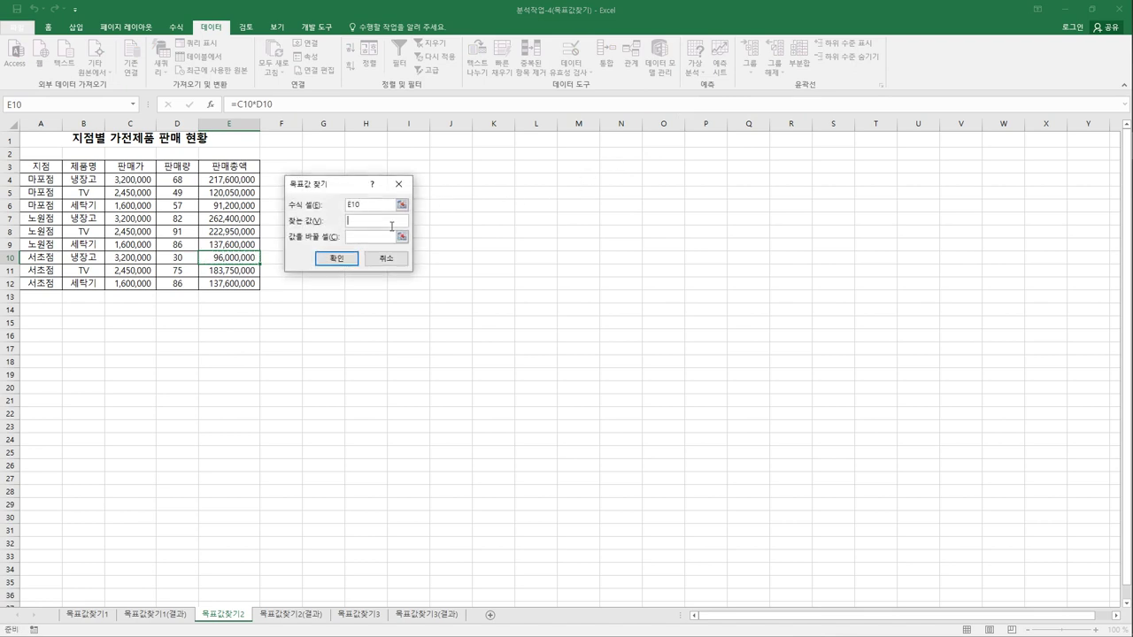
{"action": "type", "text": "100000000"}
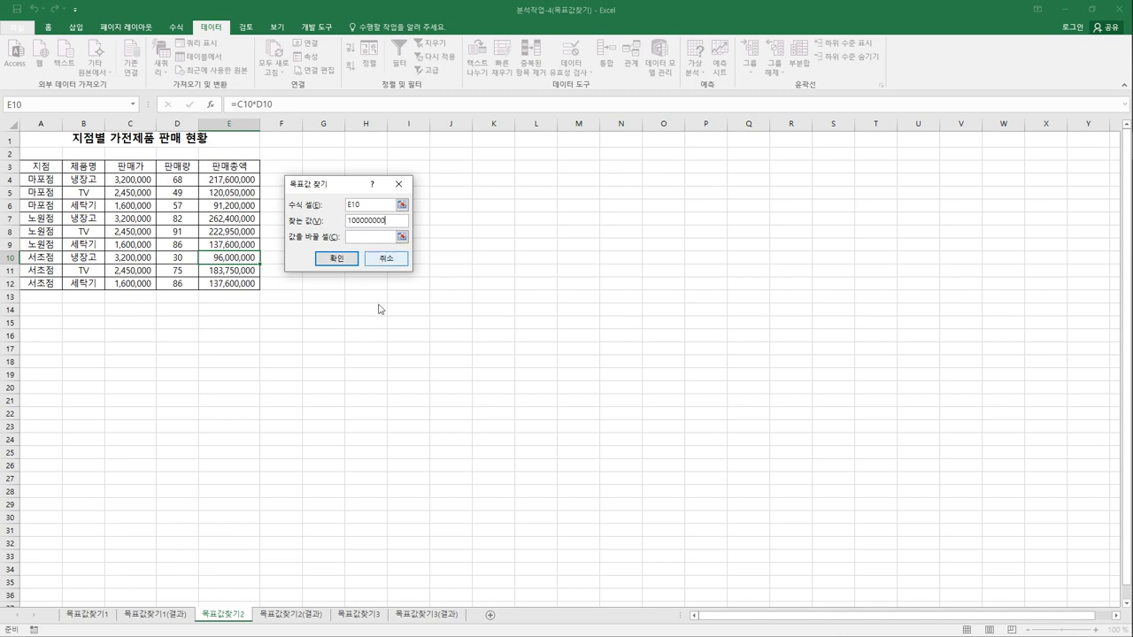
- Solve the Goal Seek by changing the sales quantity in D10, keep the solution, and compare it with the 목표값찾기2(결과) sheet
{"action": "left_click", "coordinate": [366, 237]}
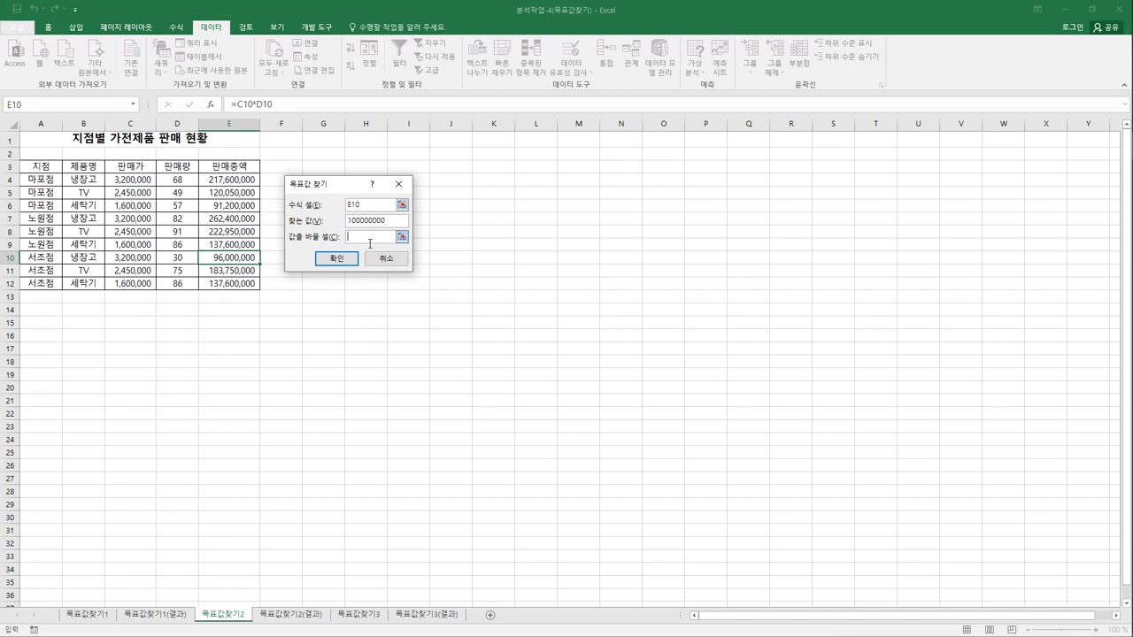
{"action": "left_click", "coordinate": [185, 263]}
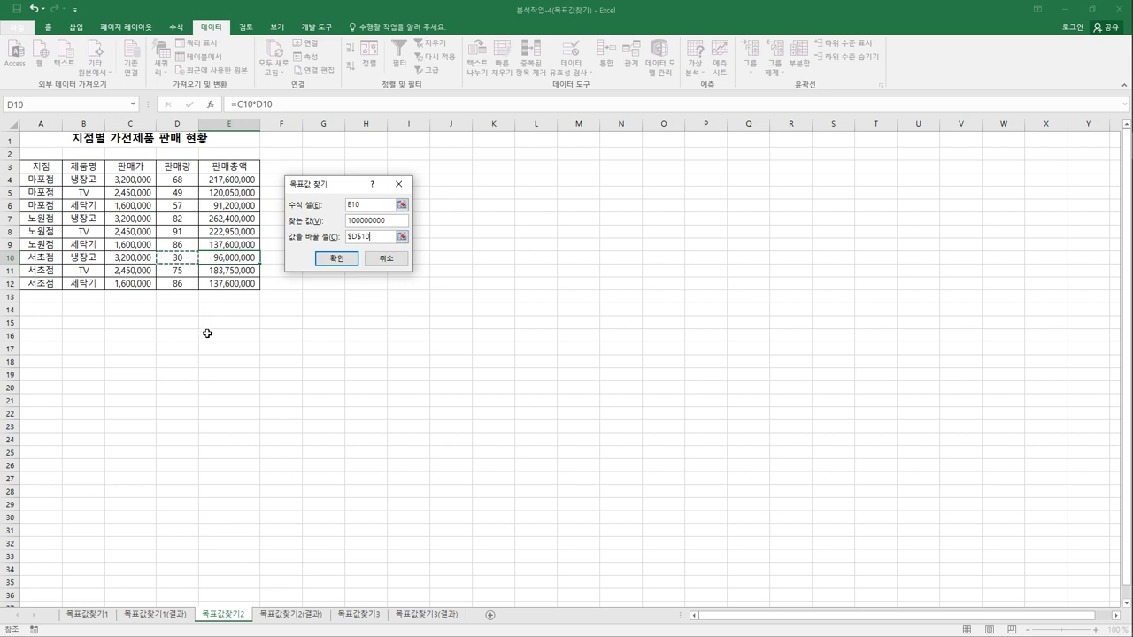
{"action": "left_click", "coordinate": [337, 258]}
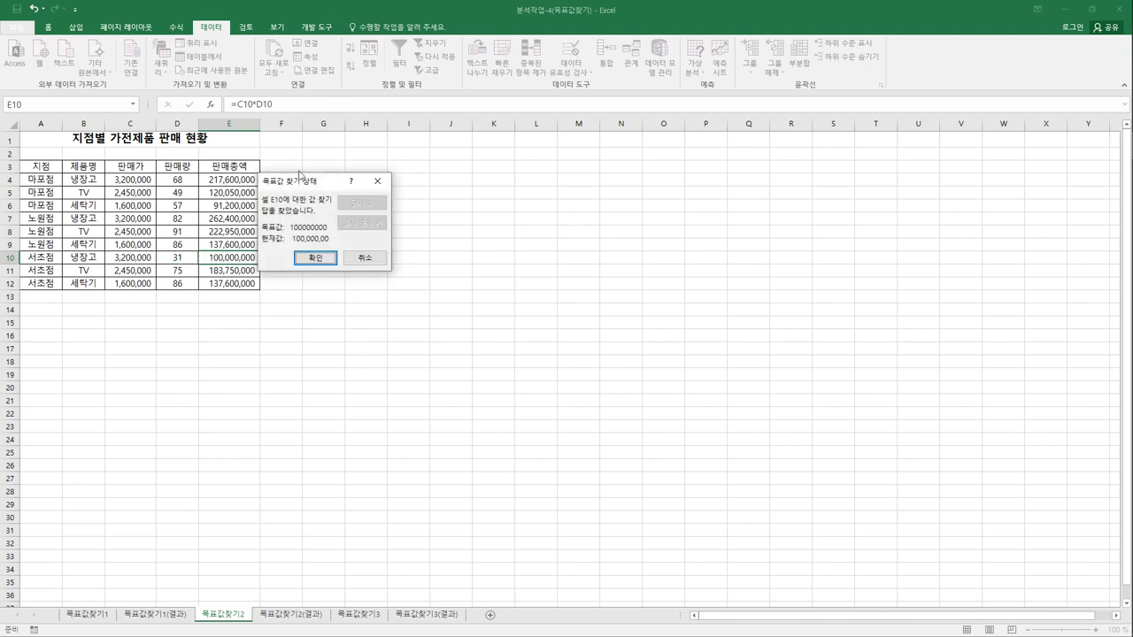
{"action": "left_click_drag", "start_coordinate": [302, 183], "coordinate": [356, 193]}
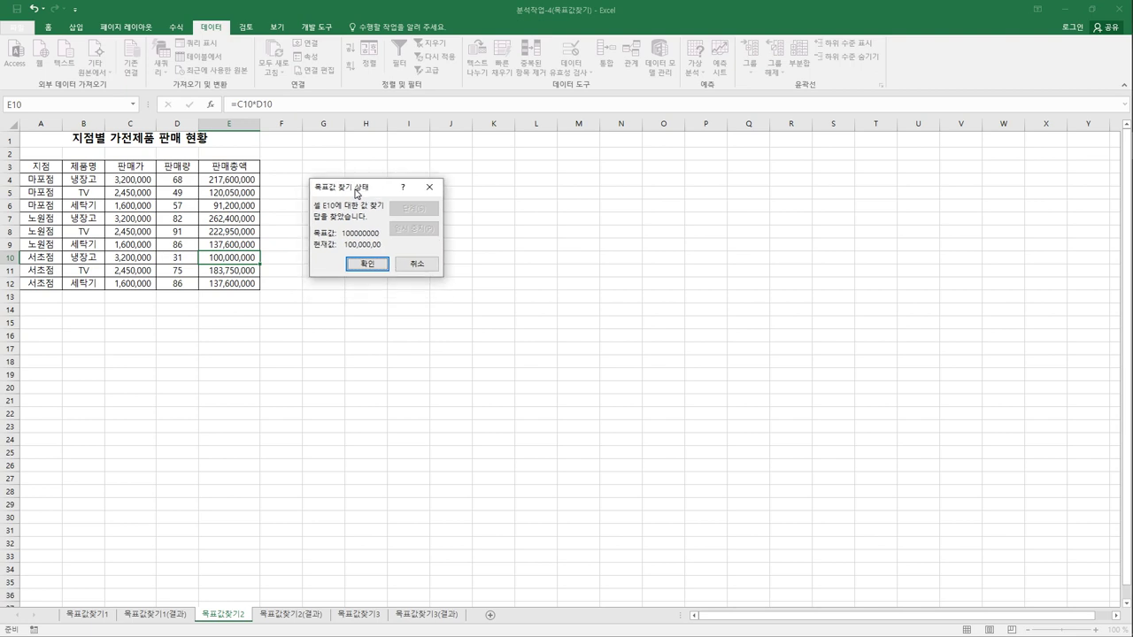
{"action": "left_click", "coordinate": [368, 264]}
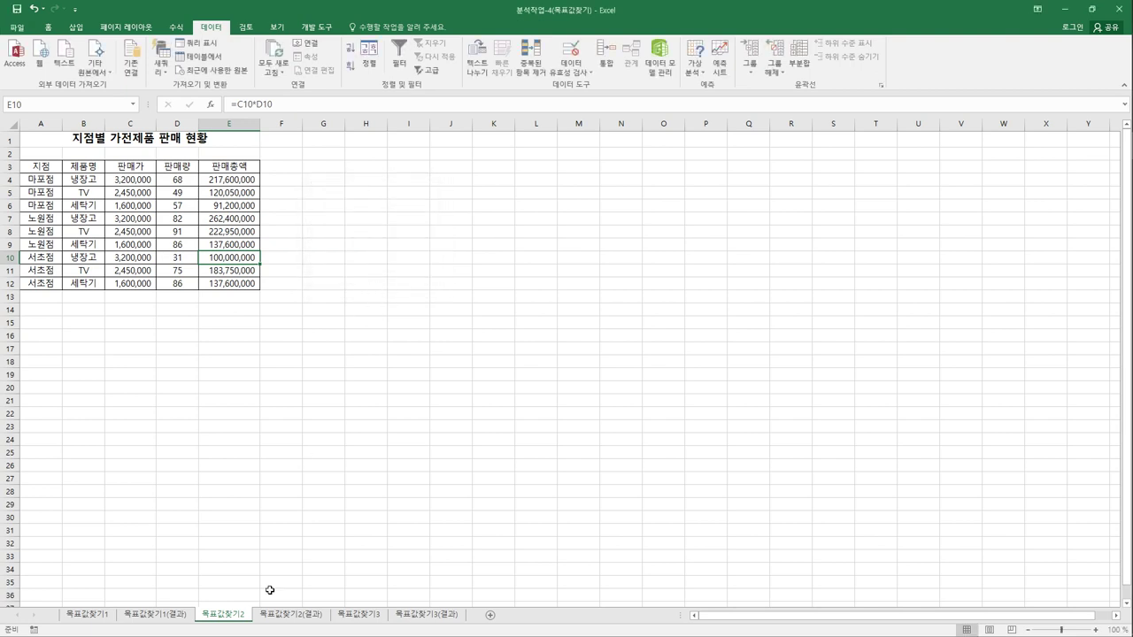
{"action": "left_click", "coordinate": [300, 620]}
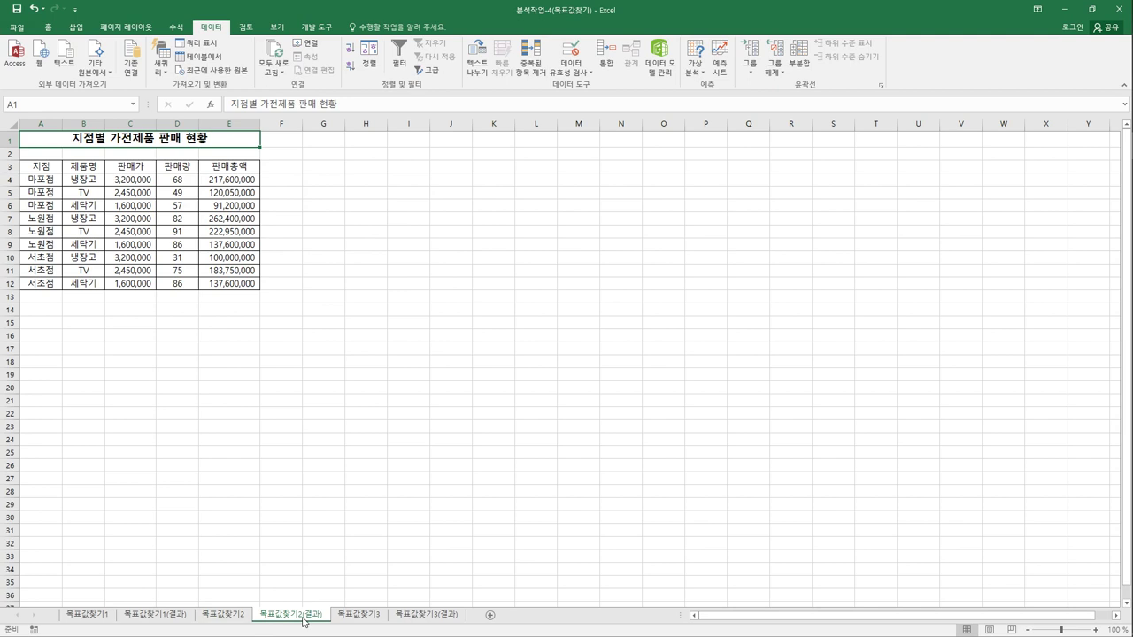
- On the 목표값찾기3 sheet, start a Goal Seek on the average 실판매금액 in E11 with a target value of 20000000
{"action": "left_click", "coordinate": [357, 620]}
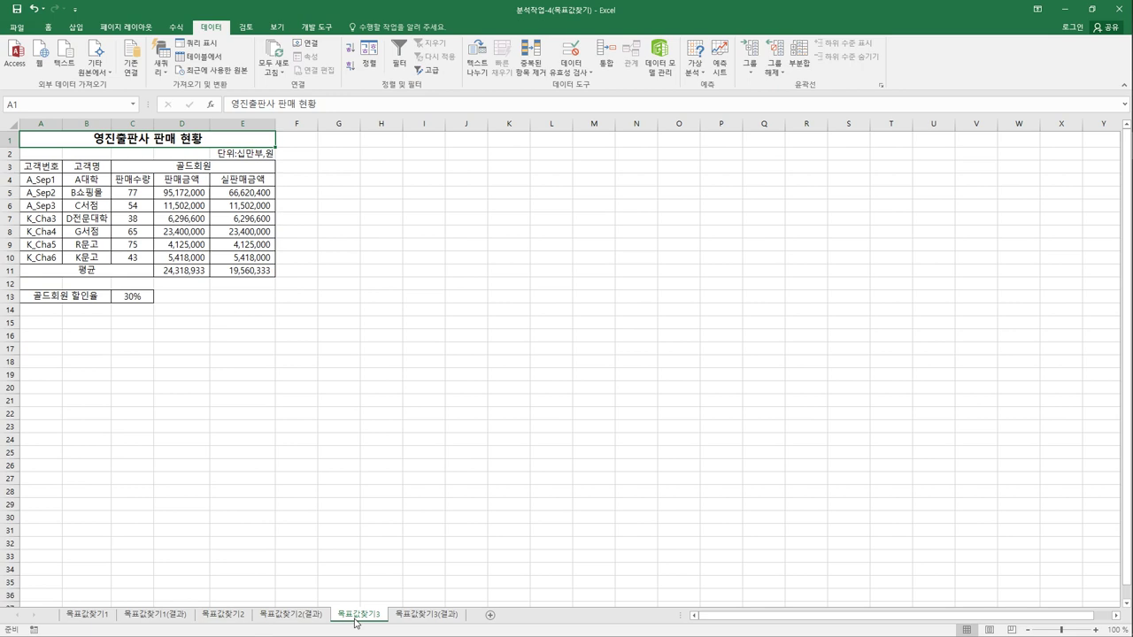
{"action": "left_click", "coordinate": [246, 274]}
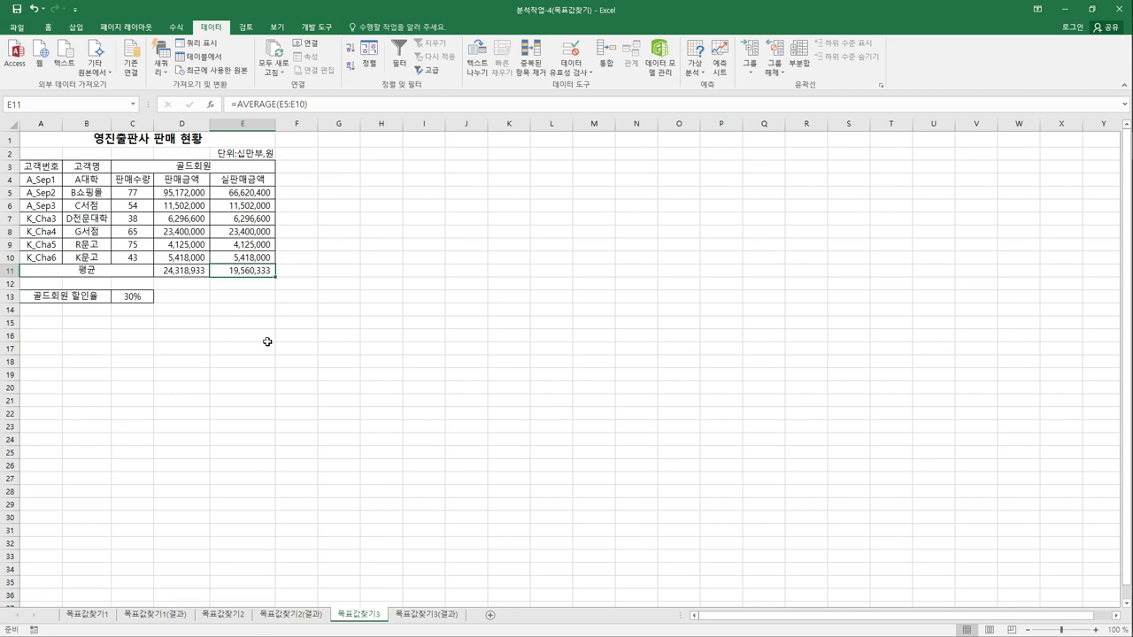
{"action": "left_click", "coordinate": [140, 302]}
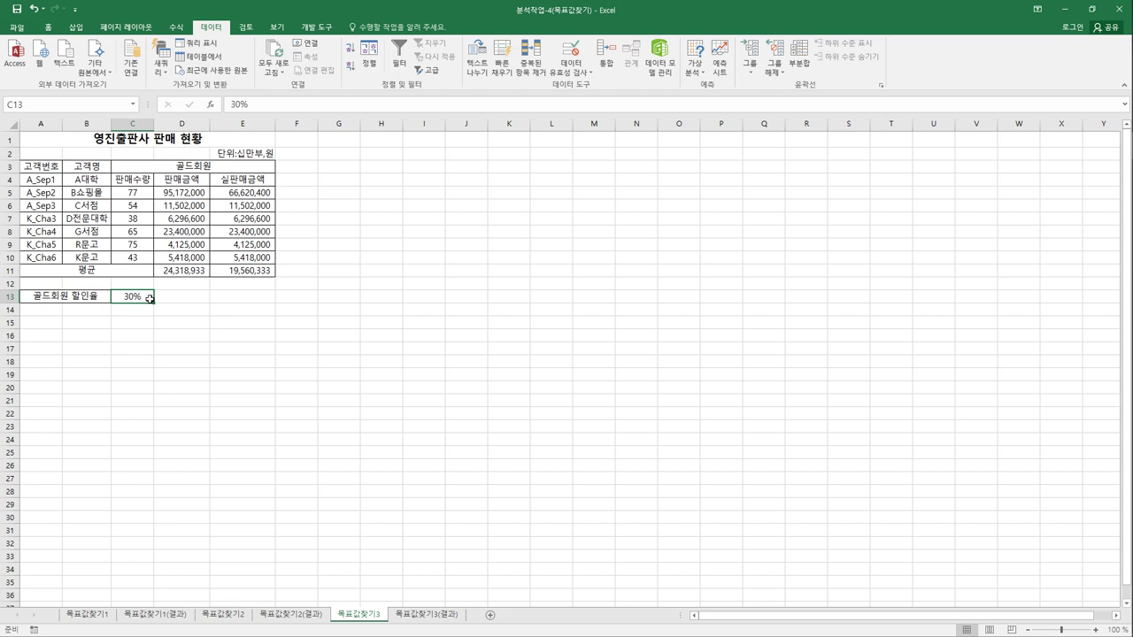
{"action": "left_click", "coordinate": [259, 275]}
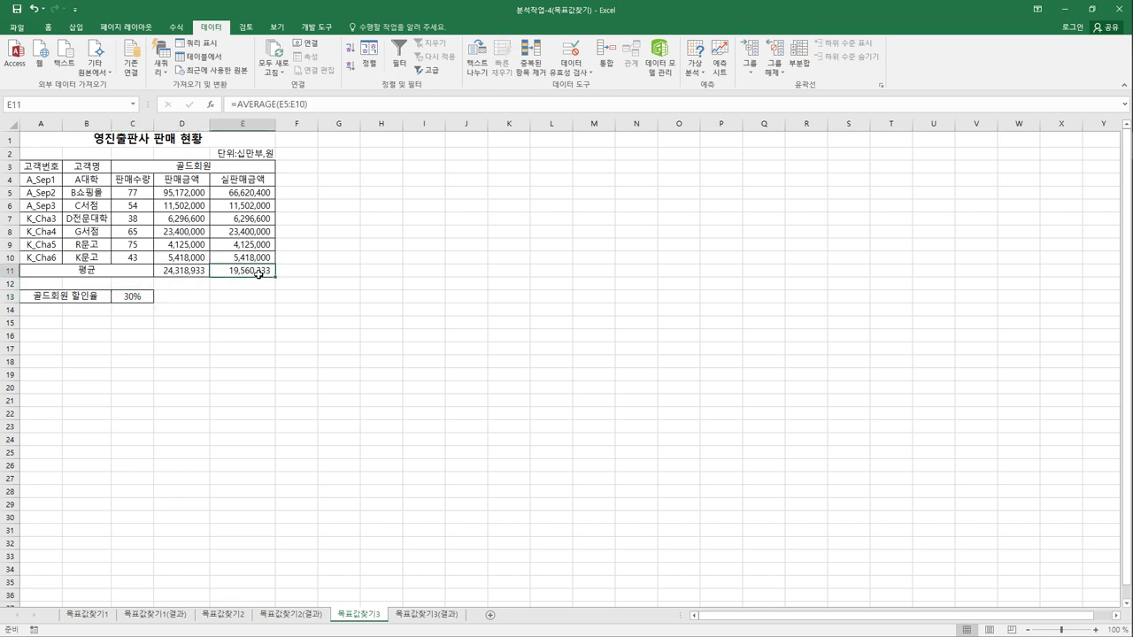
{"action": "left_click", "coordinate": [695, 67]}
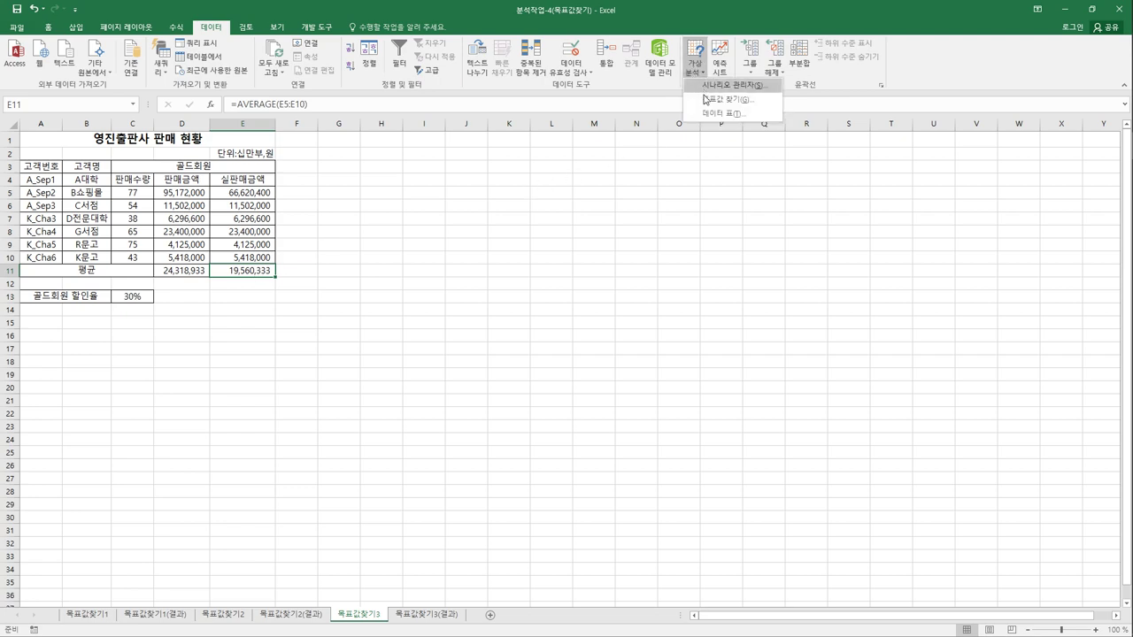
{"action": "left_click", "coordinate": [700, 103]}
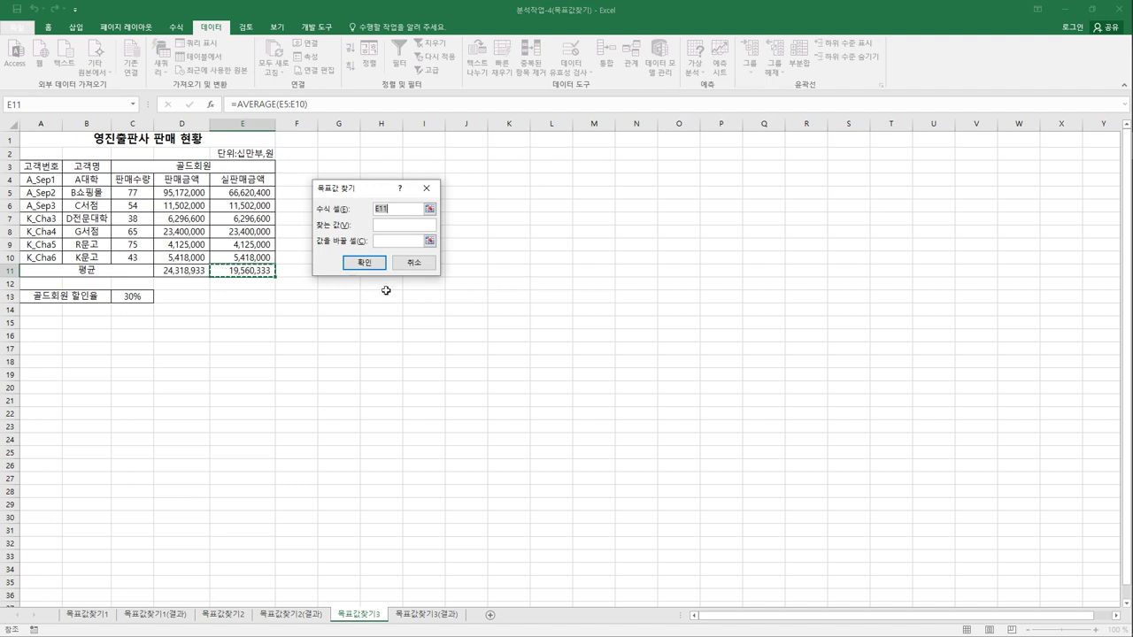
{"action": "left_click", "coordinate": [387, 228]}
{"action": "type", "text": "20000000"}
- Solve the Goal Seek by changing the 골드회원 할인율 in C13, and keep the solution
{"action": "left_click", "coordinate": [392, 242]}
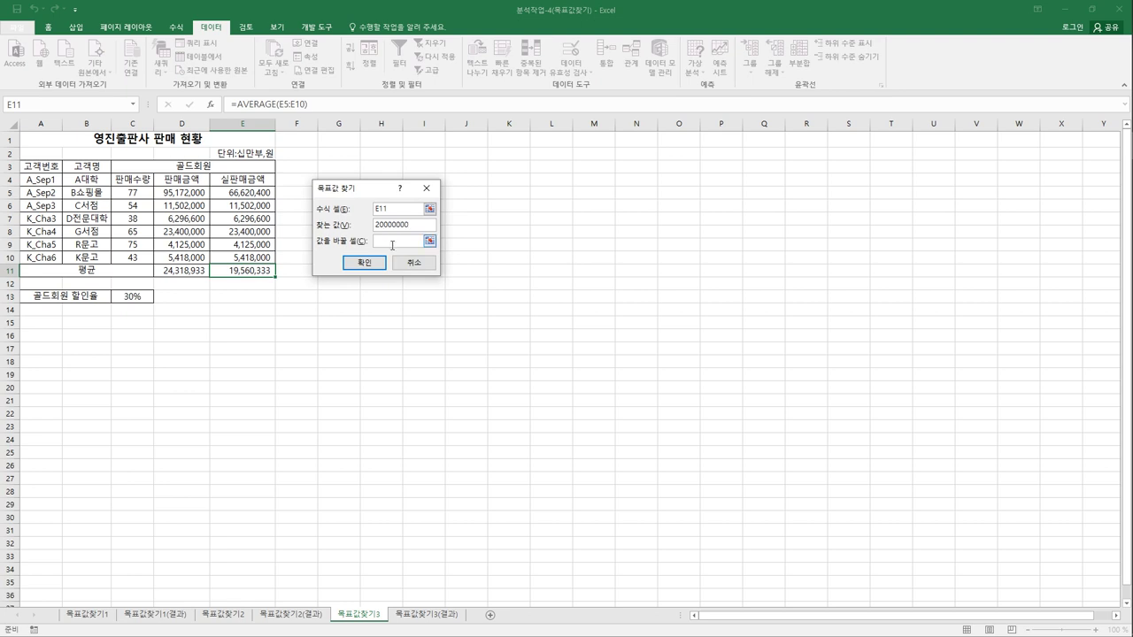
{"action": "left_click", "coordinate": [145, 299]}
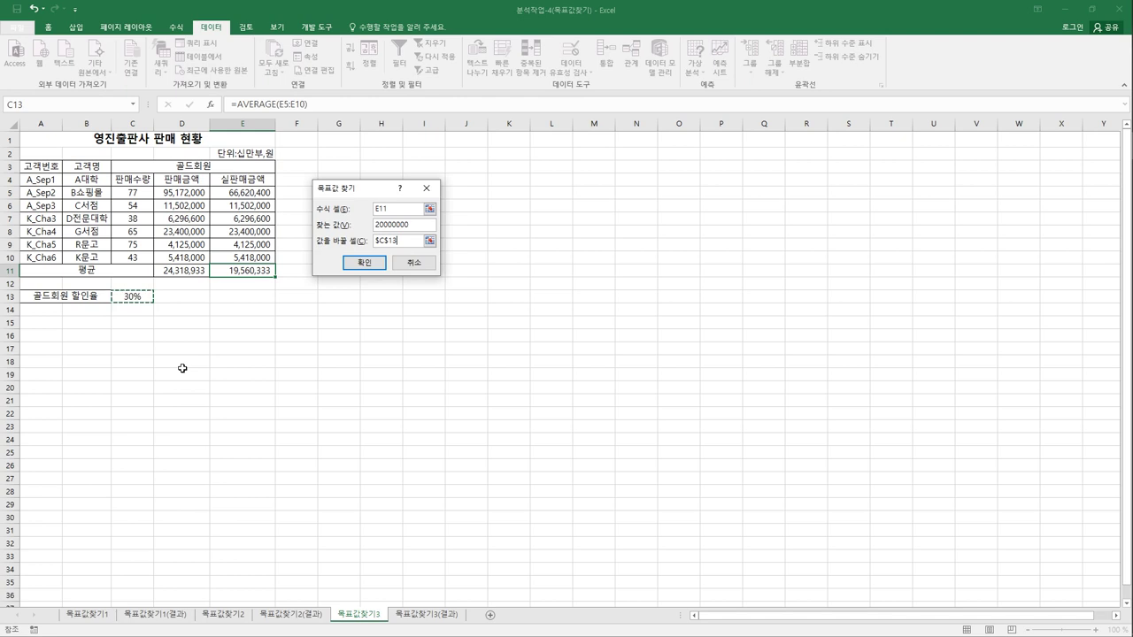
{"action": "left_click", "coordinate": [354, 264]}
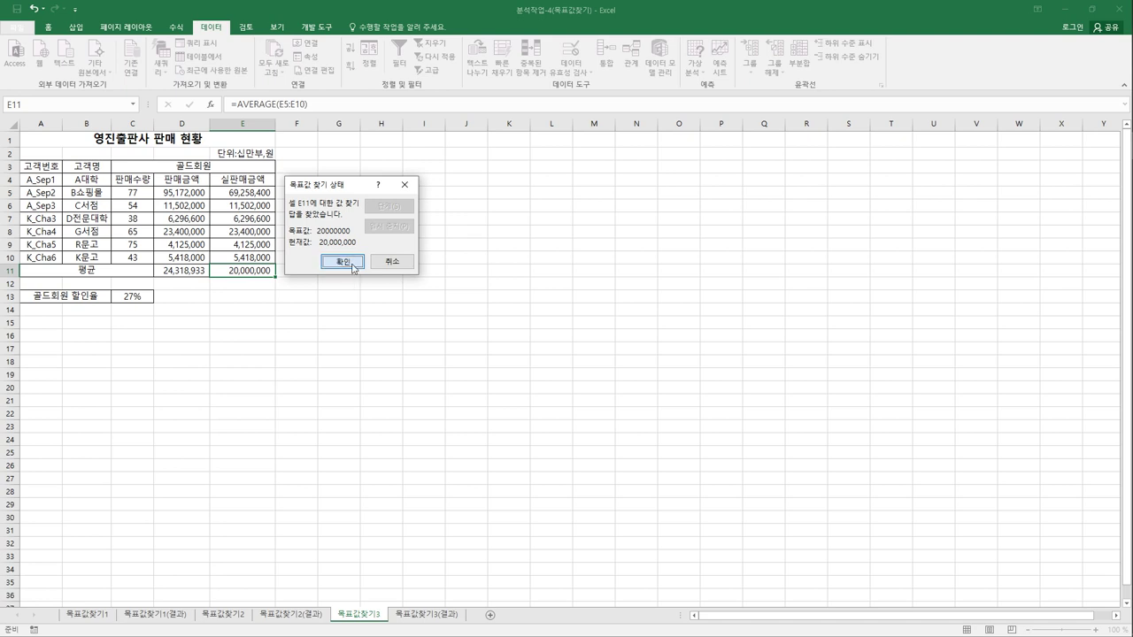
{"action": "left_click", "coordinate": [352, 264]}
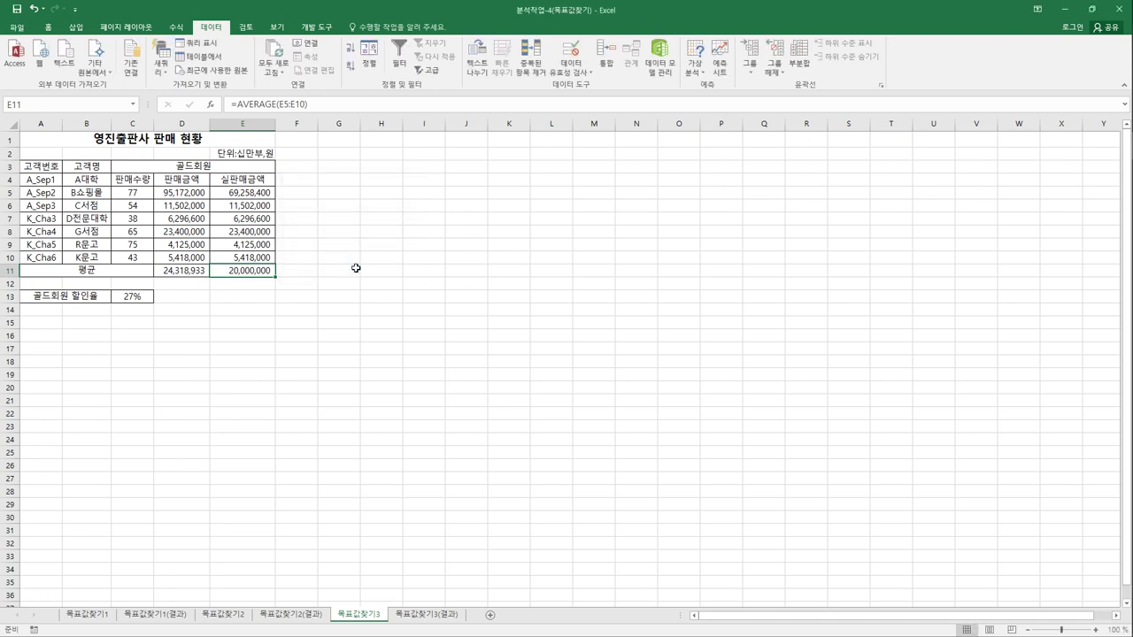
- Compare the solved 목표값찾기3 sheet with the reference 목표값찾기3(결과) sheet
{"action": "left_click", "coordinate": [419, 615]}
{"action": "left_click", "coordinate": [358, 614]}
{"action": "left_click", "coordinate": [425, 614]}
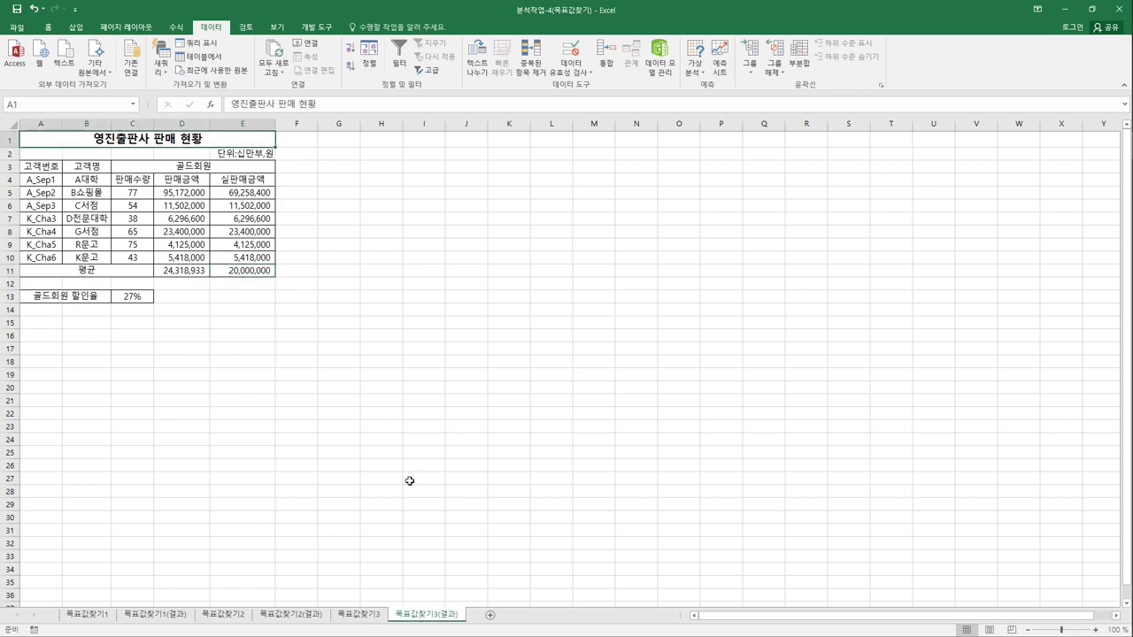
{"action": "left_click", "coordinate": [420, 453]}
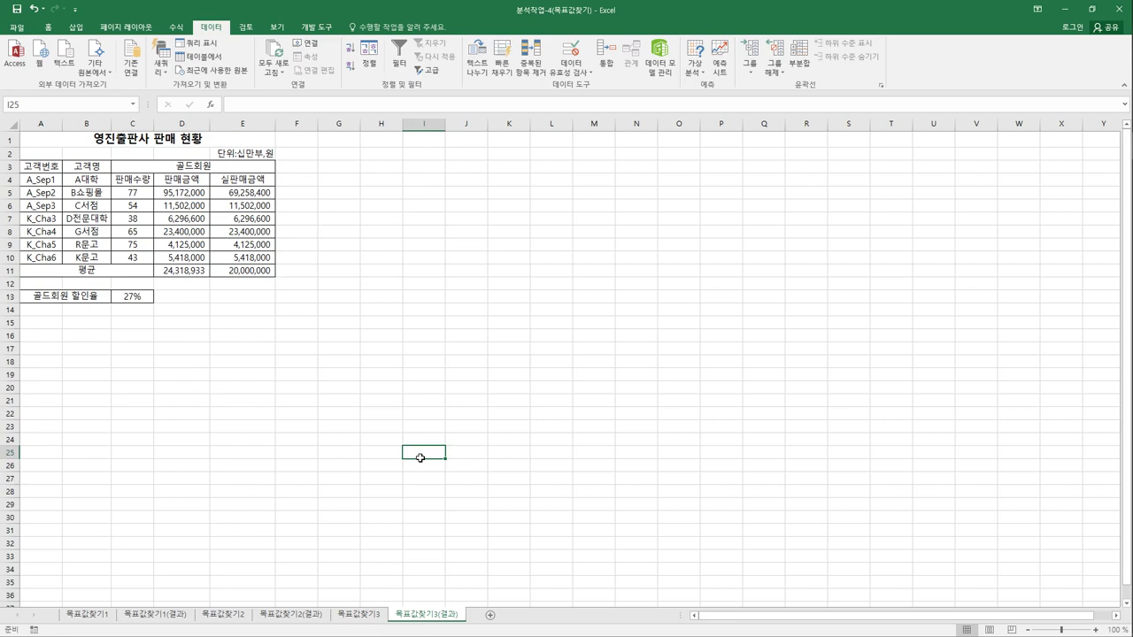